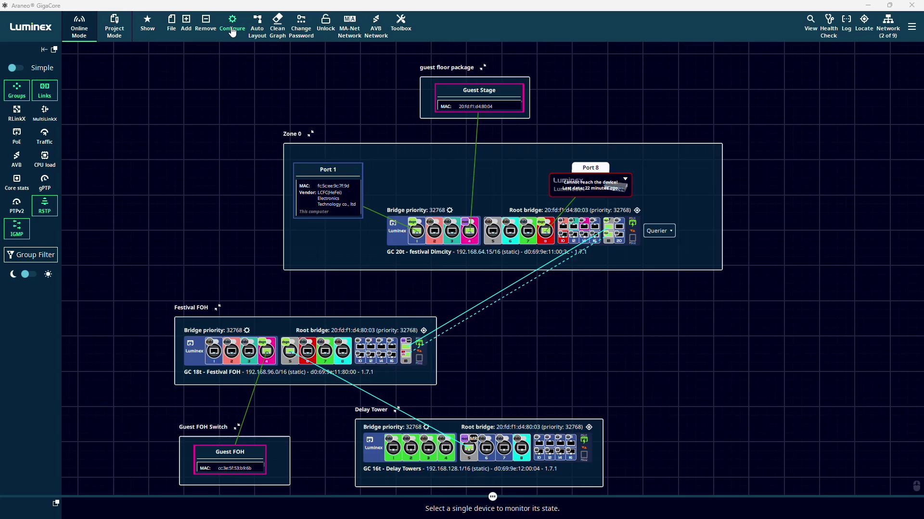
- Review the sACN, AVB and Intercom groups, then make Festival FOH the primary root bridge (priority 4096)
click(233, 21)
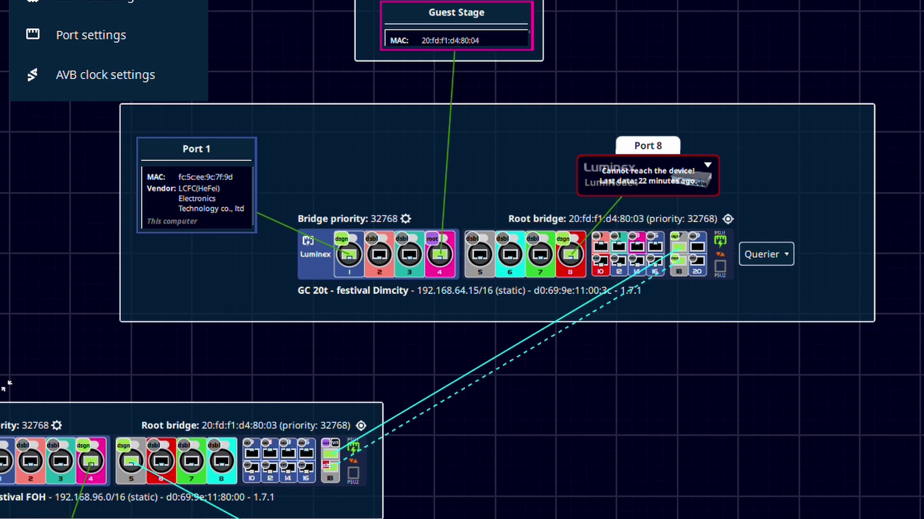
click(92, 1)
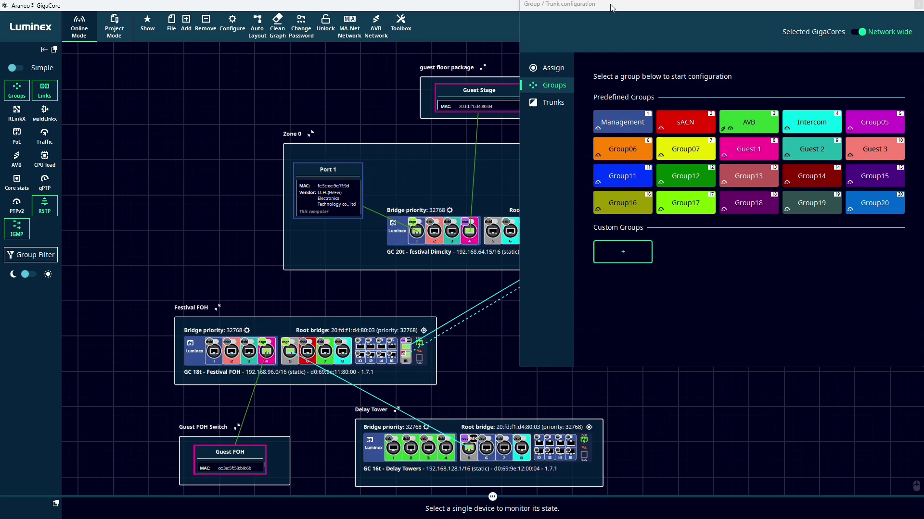
click(684, 126)
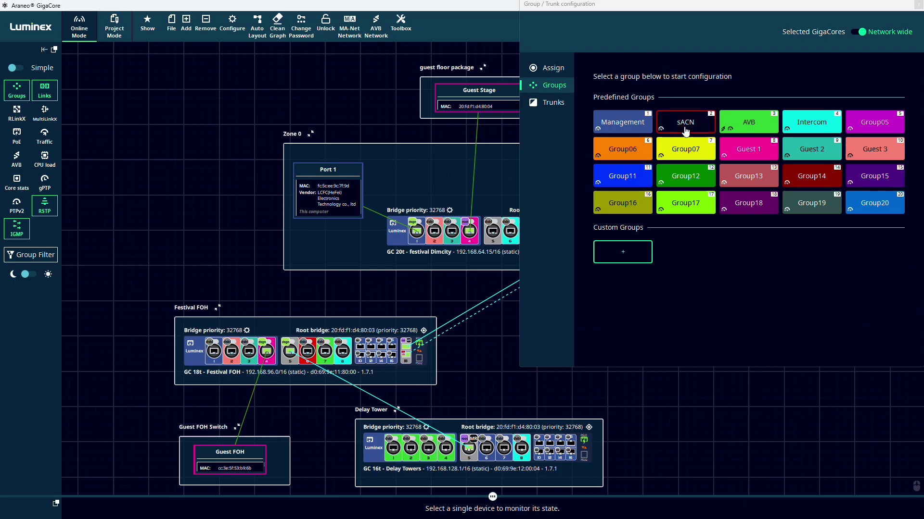
click(753, 125)
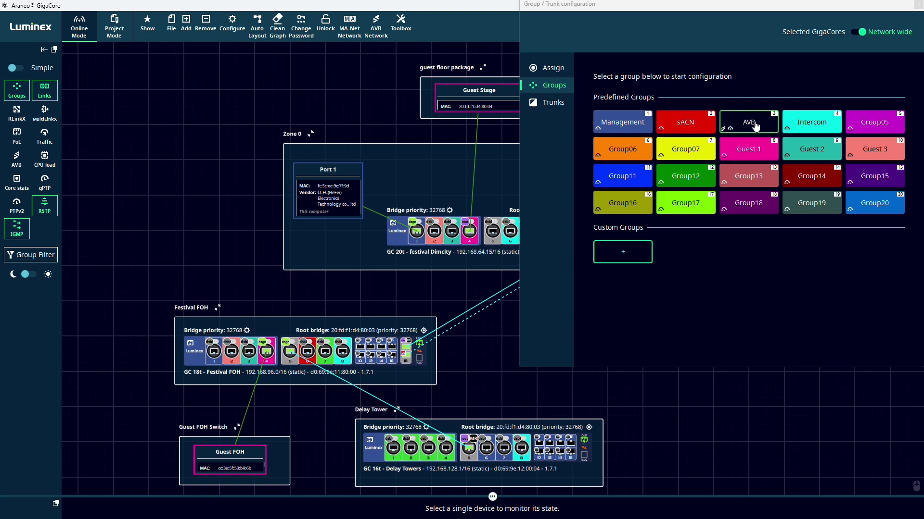
click(810, 127)
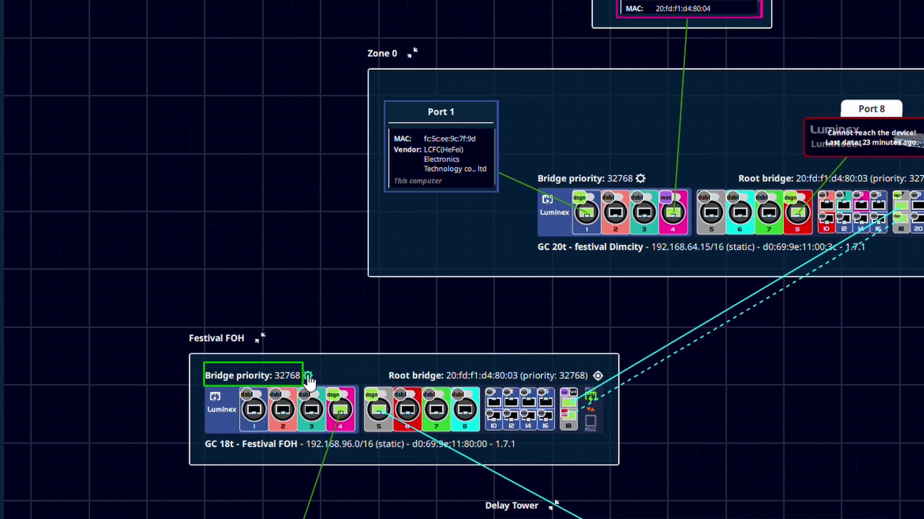
click(246, 331)
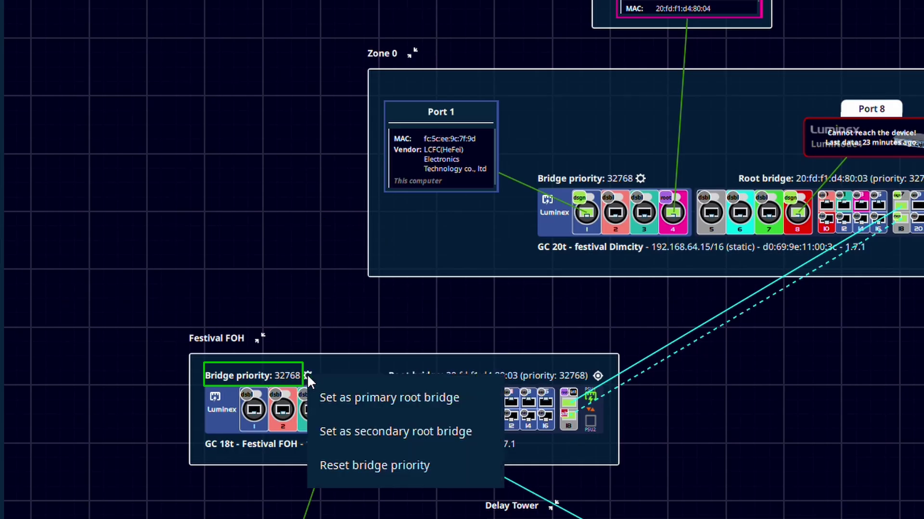
click(342, 401)
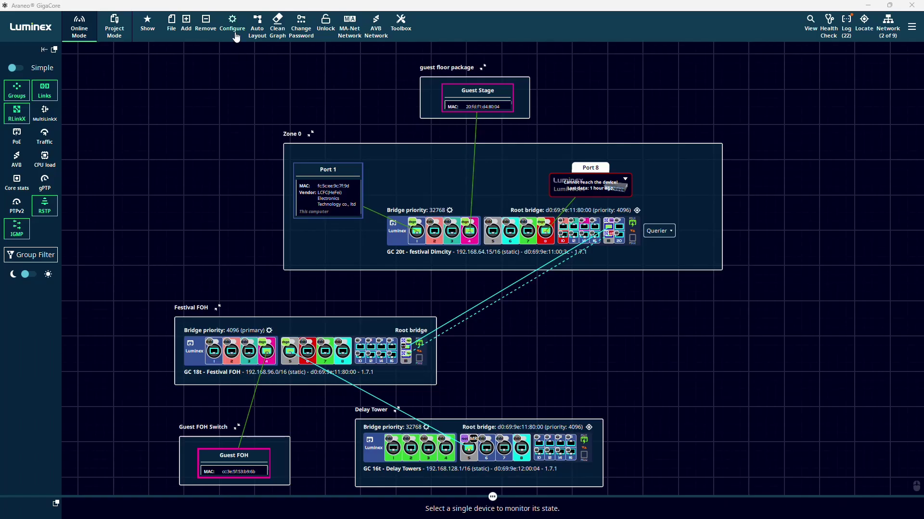
- In the sACN group's querier settings, make GC 18t primary and GC 20t secondary querier
click(231, 22)
click(270, 57)
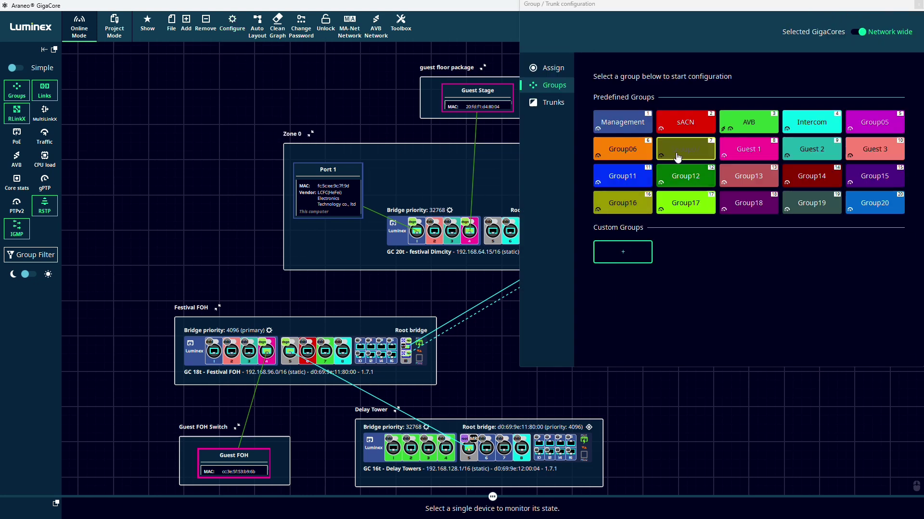
click(682, 122)
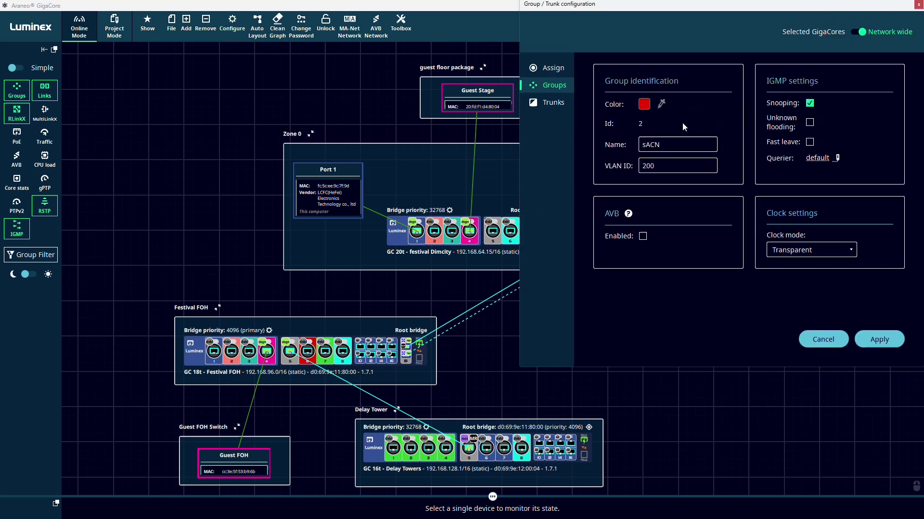
click(820, 158)
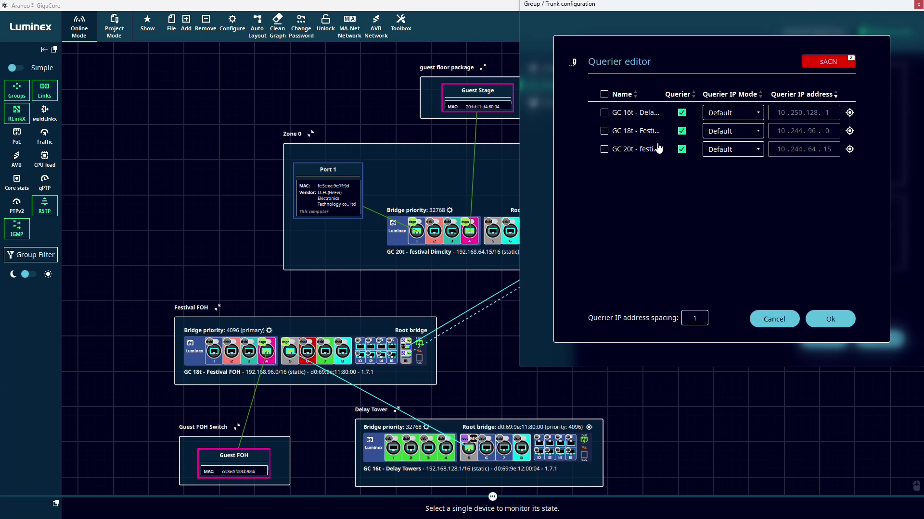
click(757, 130)
click(728, 167)
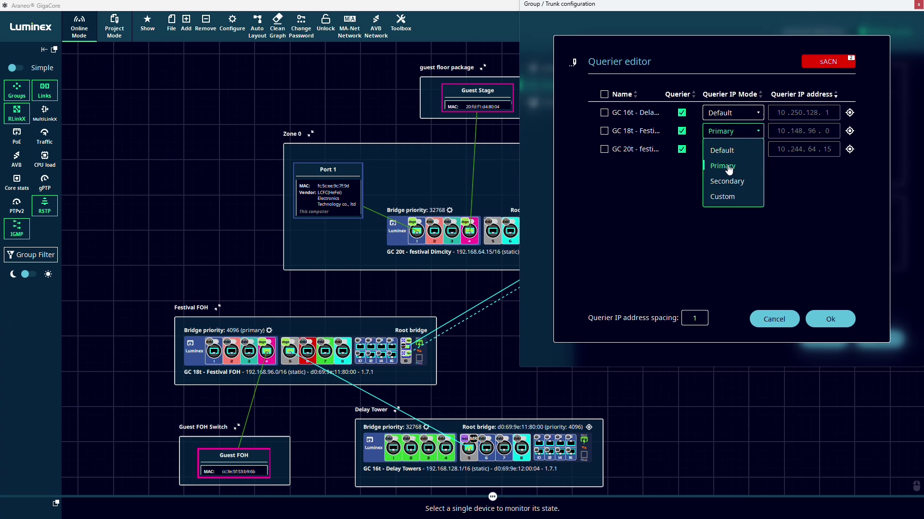
click(729, 167)
click(758, 133)
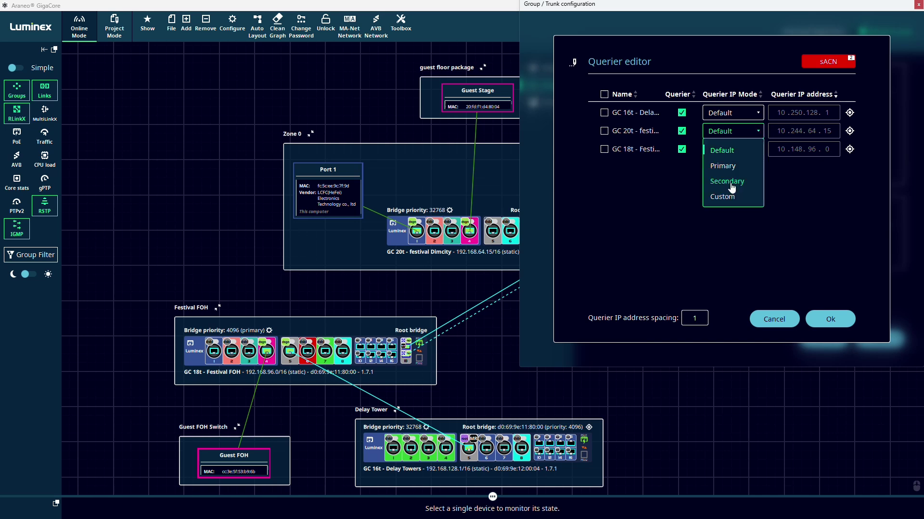
click(734, 183)
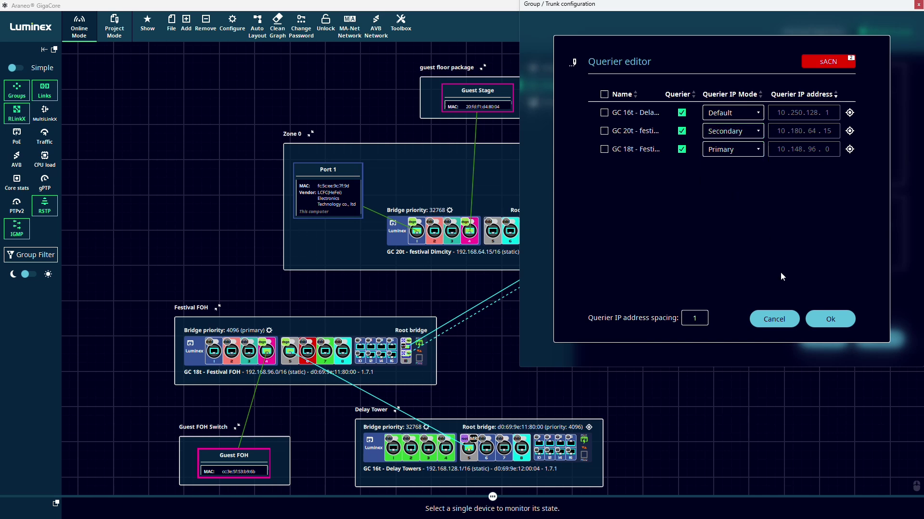
- Confirm the querier roles and apply them to all groups
click(825, 326)
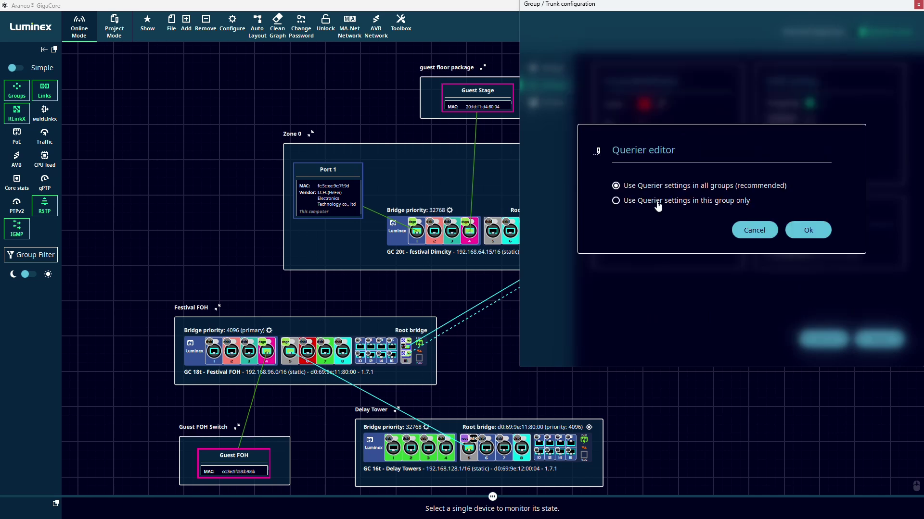
click(808, 231)
click(880, 340)
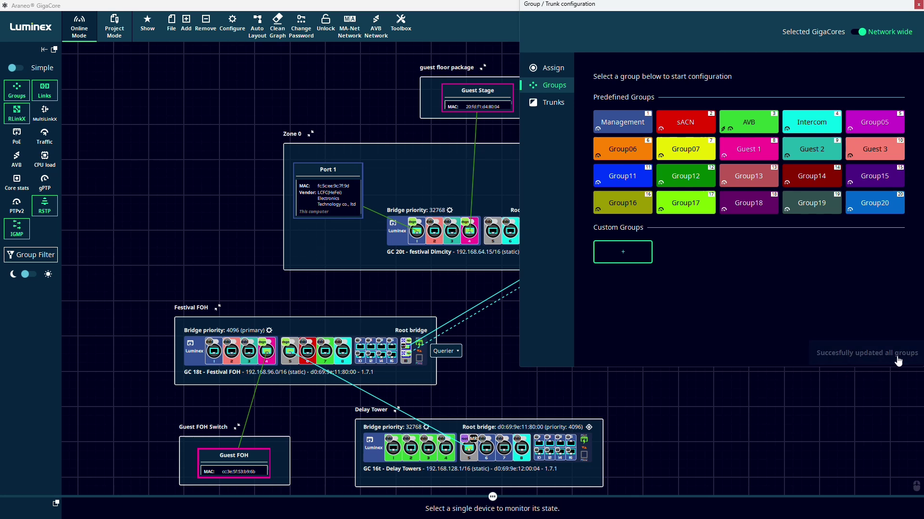
- Turn off IGMP snooping for Guest 1, Guest 2 and Guest 3, then close the group configuration
click(445, 350)
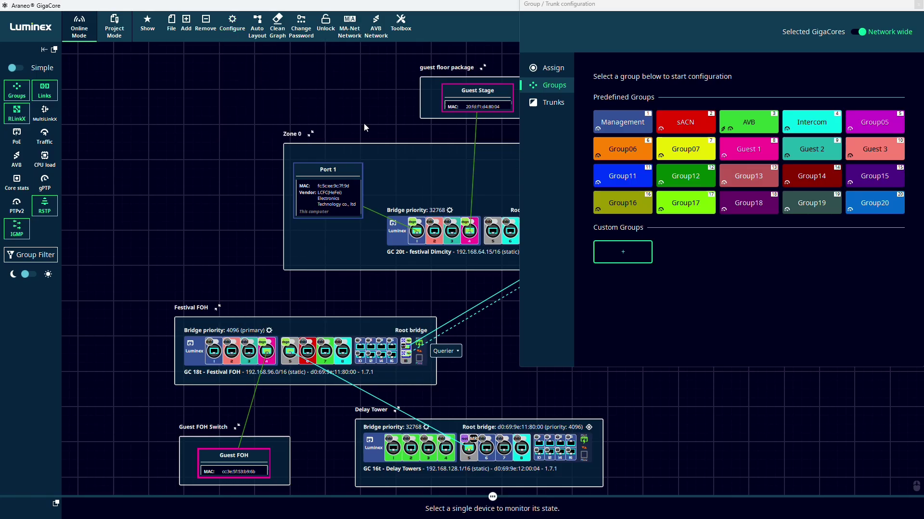
click(749, 151)
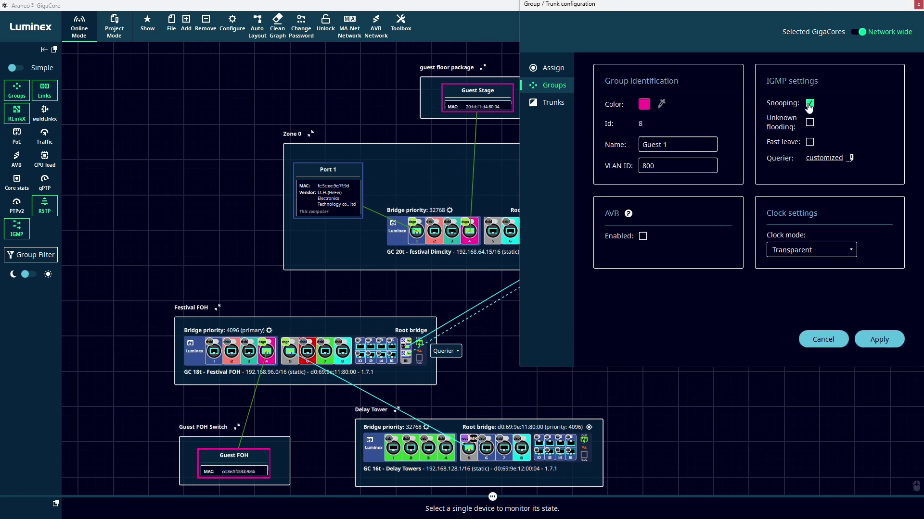
click(809, 103)
click(878, 340)
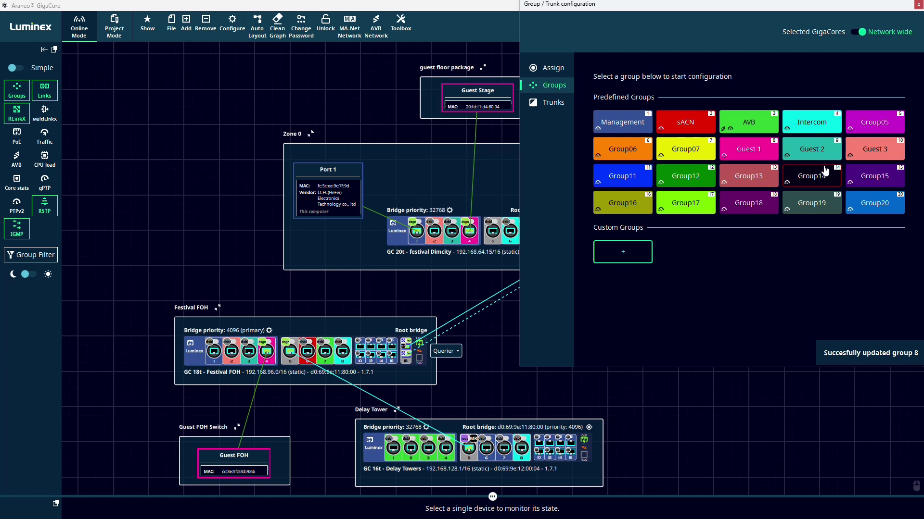
click(806, 150)
click(878, 340)
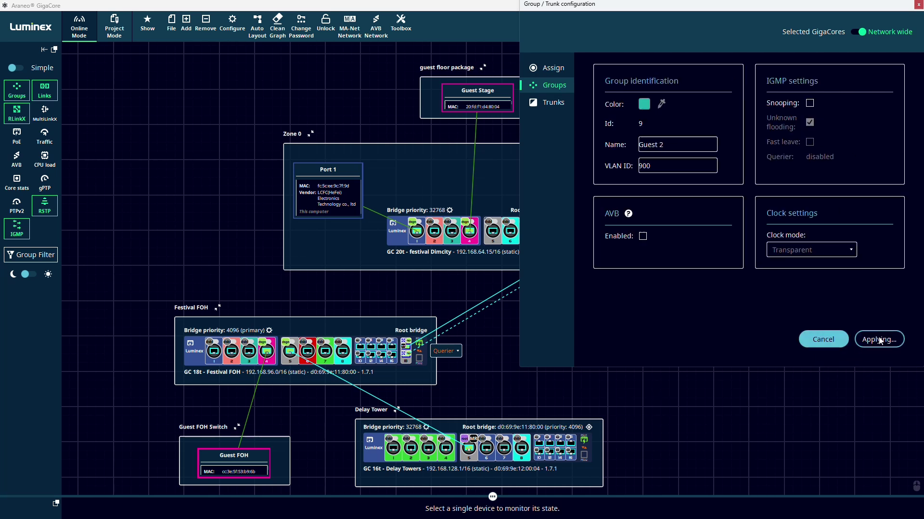
click(827, 126)
click(810, 103)
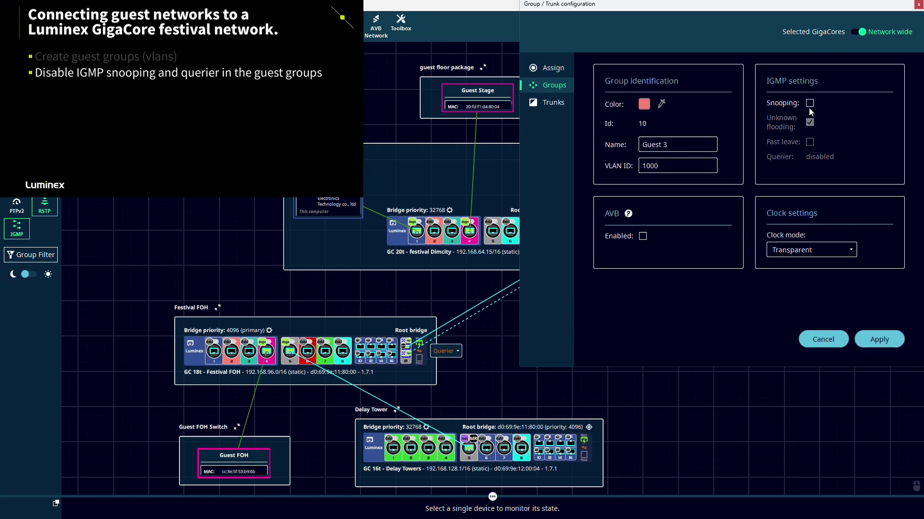
click(879, 339)
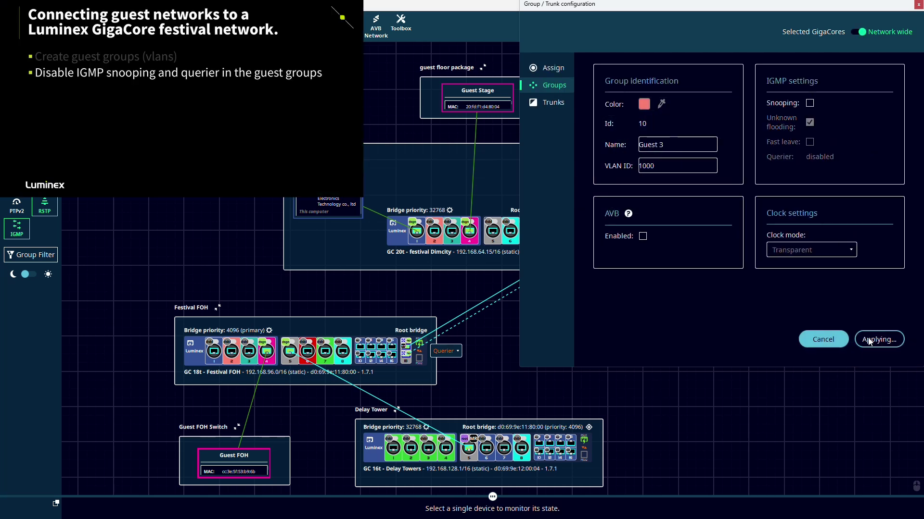
click(917, 4)
click(455, 356)
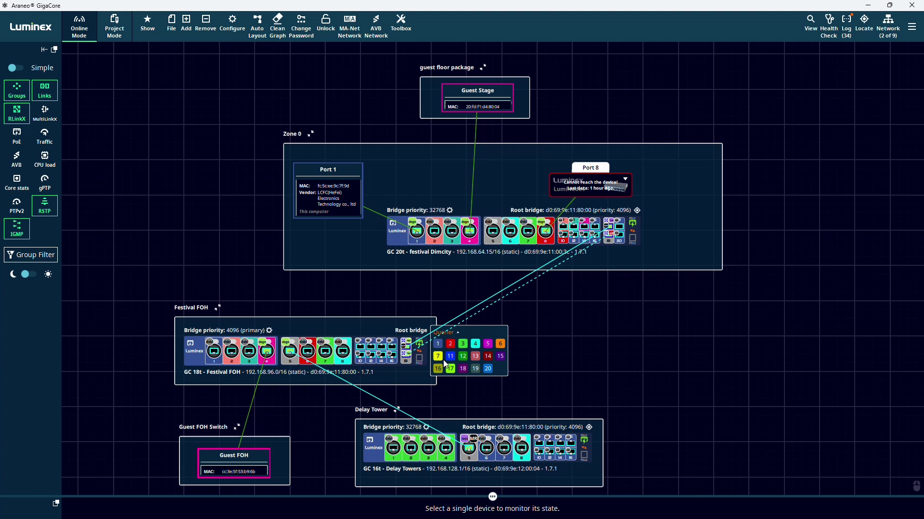
- Disable RLinkX on the Guest 1 ports: GC 20t ports 4 and 13, GC 18t port 4
click(457, 332)
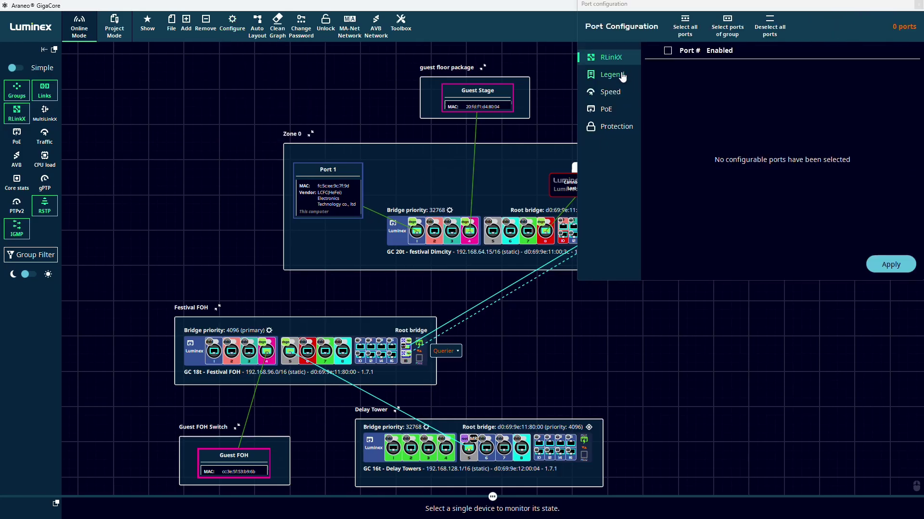
click(726, 24)
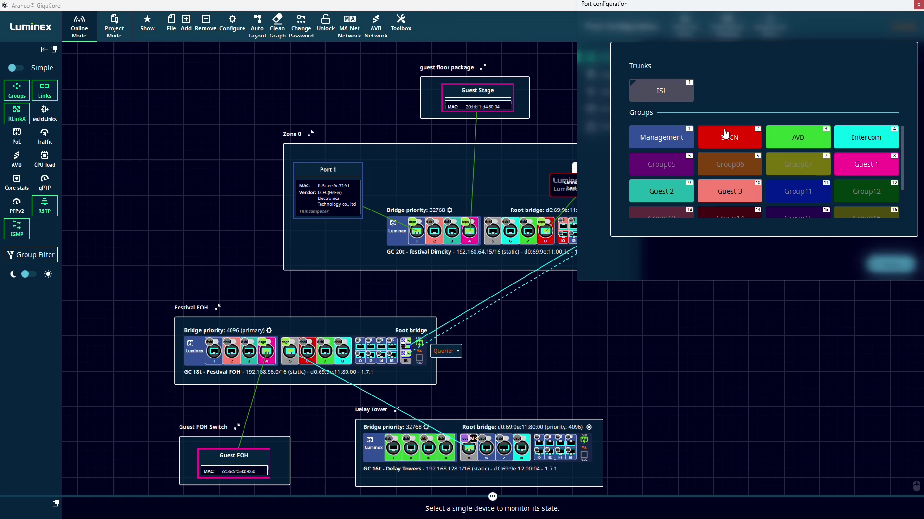
click(885, 166)
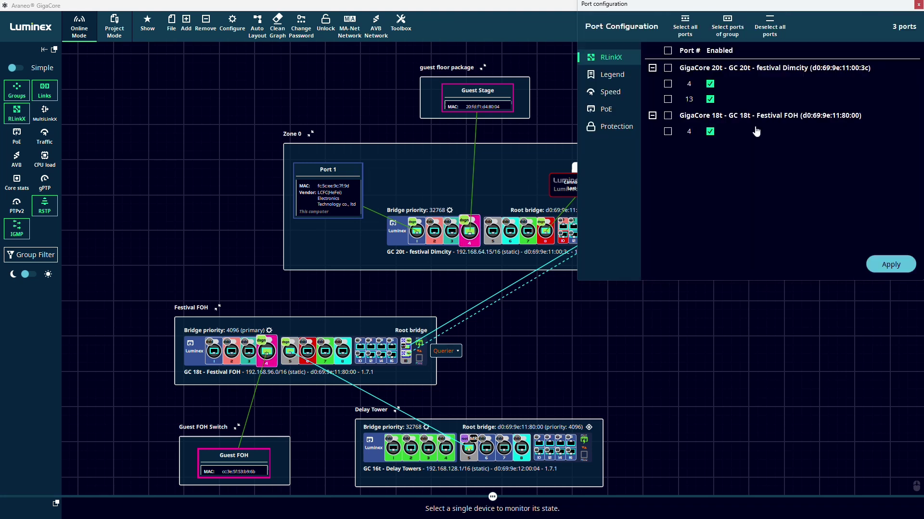
click(710, 83)
click(710, 99)
click(710, 131)
click(880, 263)
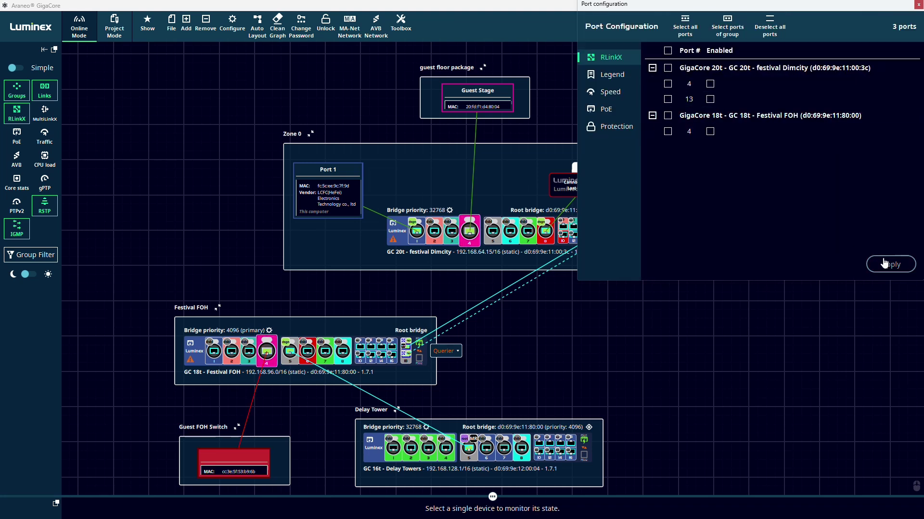
- Disable RLinkX on the next guest group's ports: GC 20t ports 3 and 11, GC 18t port 3
click(731, 34)
click(661, 190)
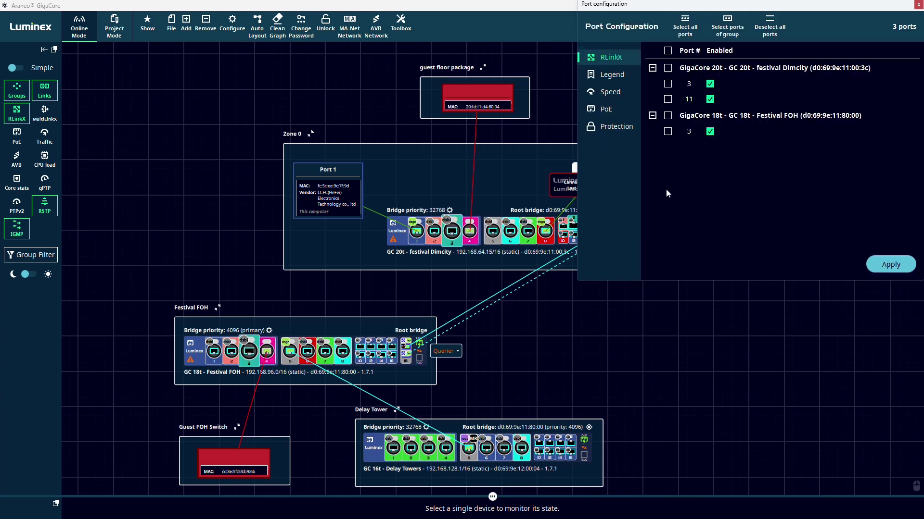
click(710, 84)
click(710, 99)
click(710, 132)
click(896, 266)
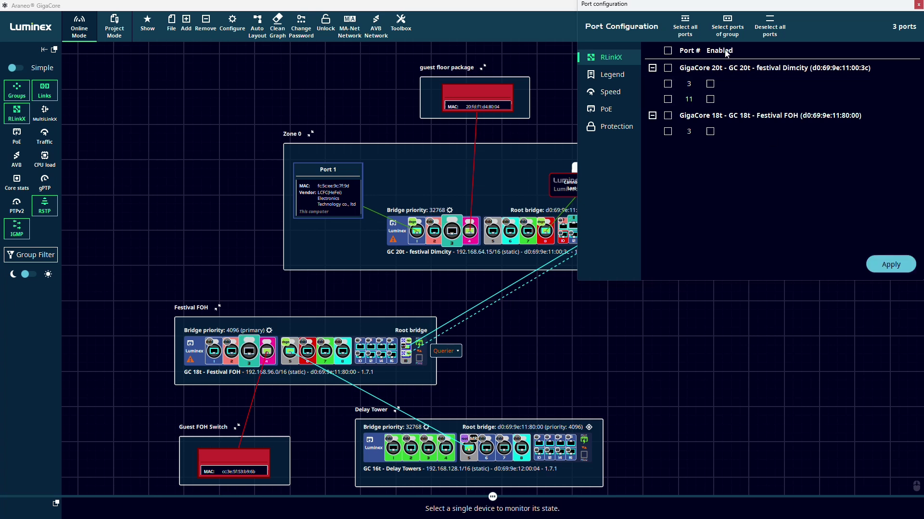
- Disable RLinkX on the Guest 3 ports (GC 20t ports 2, 9; GC 18t port 2) and close port configuration
click(731, 32)
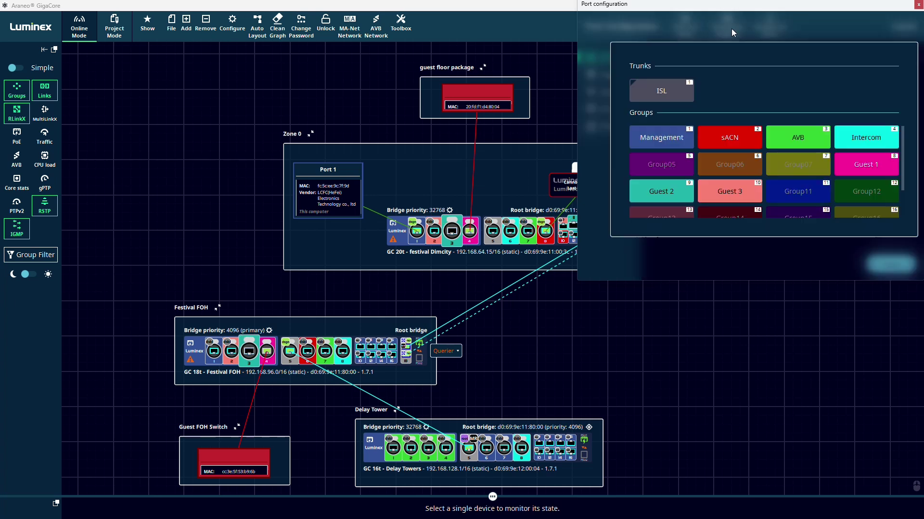
click(741, 180)
click(709, 84)
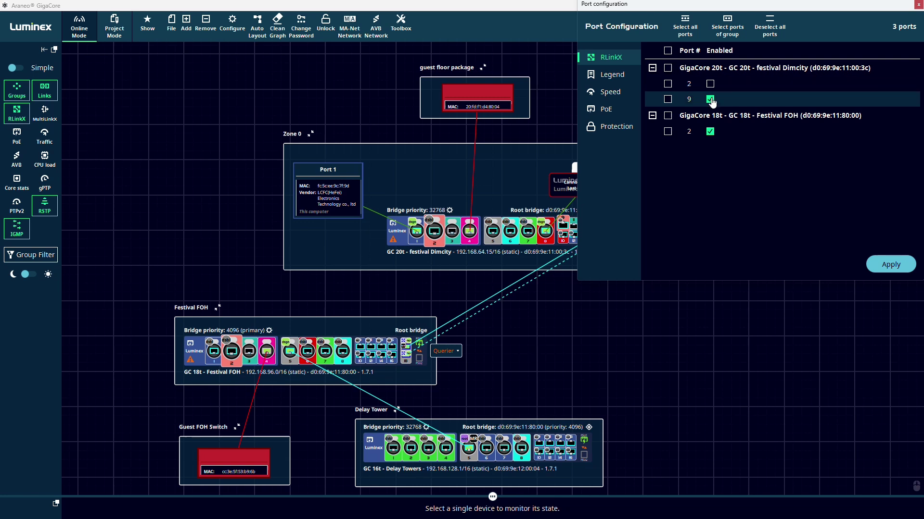
click(710, 99)
click(710, 131)
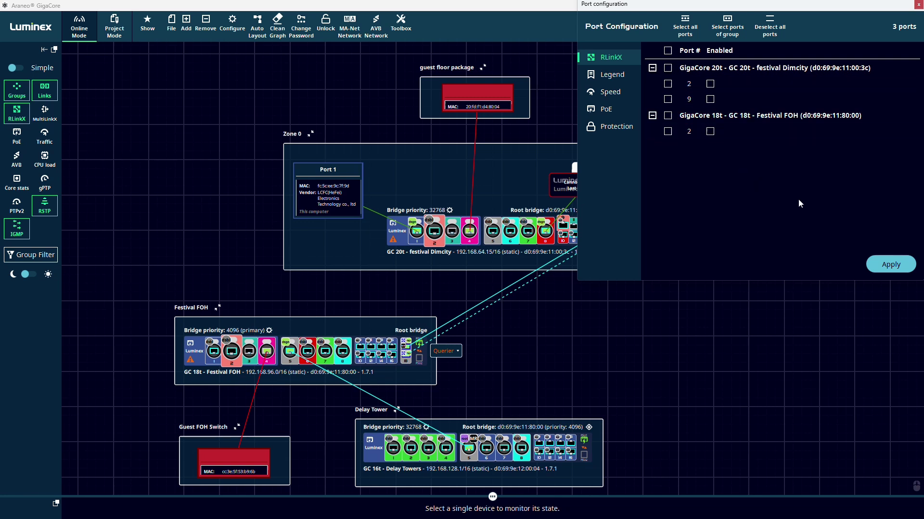
click(893, 263)
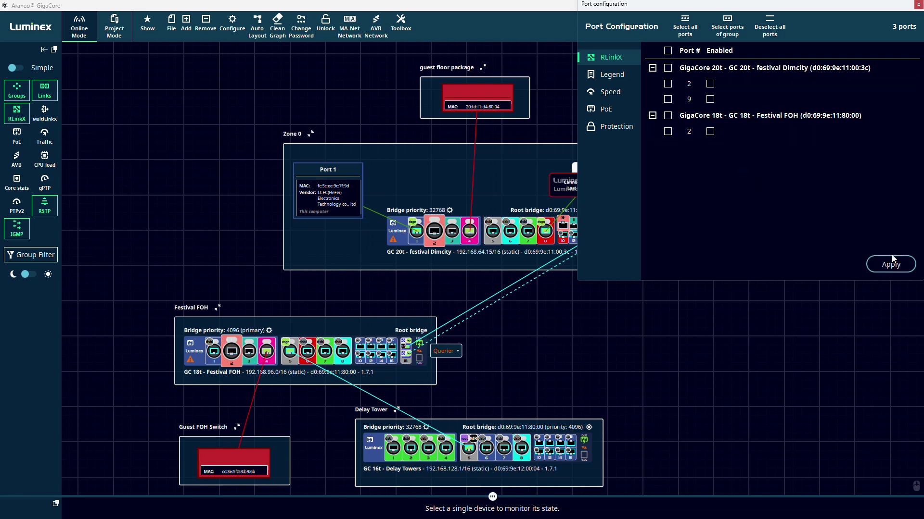
click(919, 5)
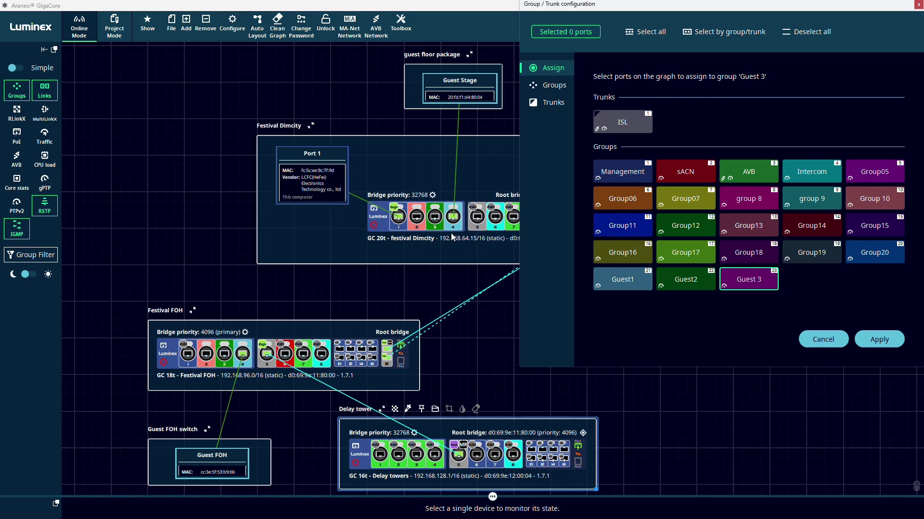
- Assign port 2 on Festival Dimcity and Festival FOH to Guest 3
click(415, 226)
click(208, 365)
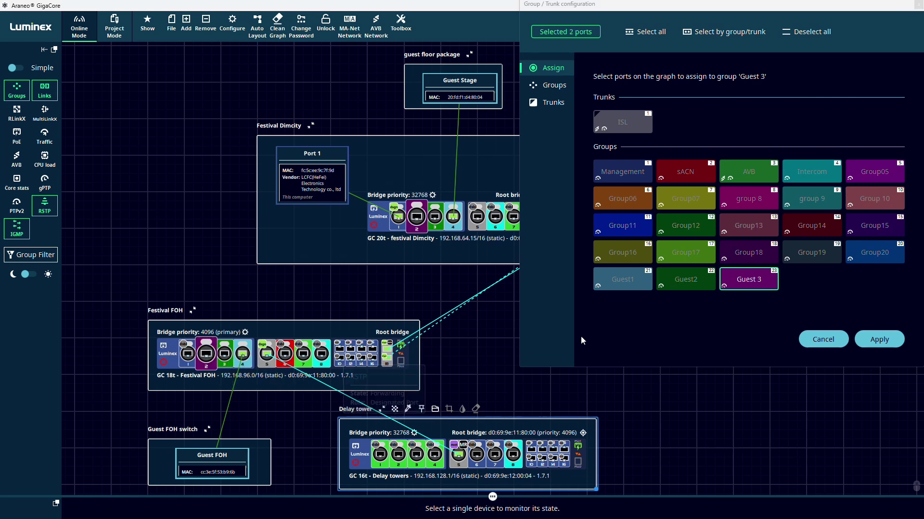
click(879, 339)
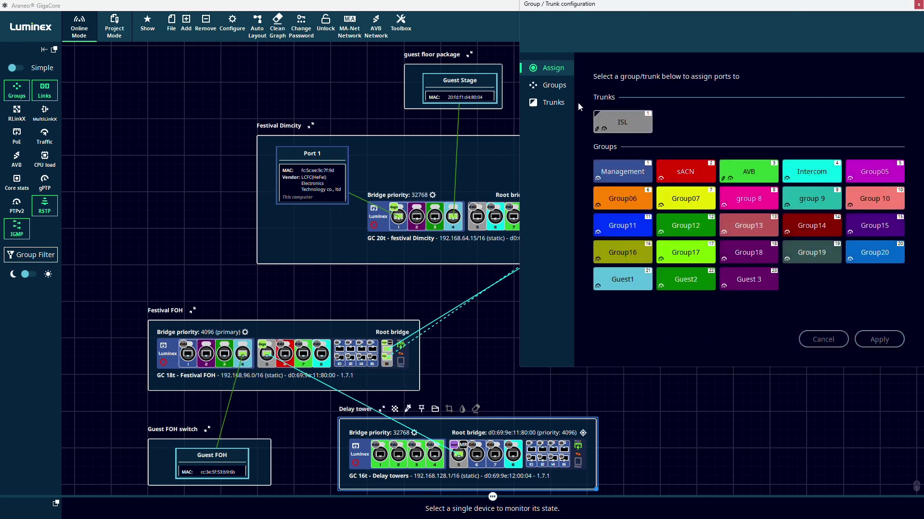
- Create custom trunk CustomISL carrying AVB, Intercom, sACN, Guest1, Guest2 and Guest 3
click(558, 102)
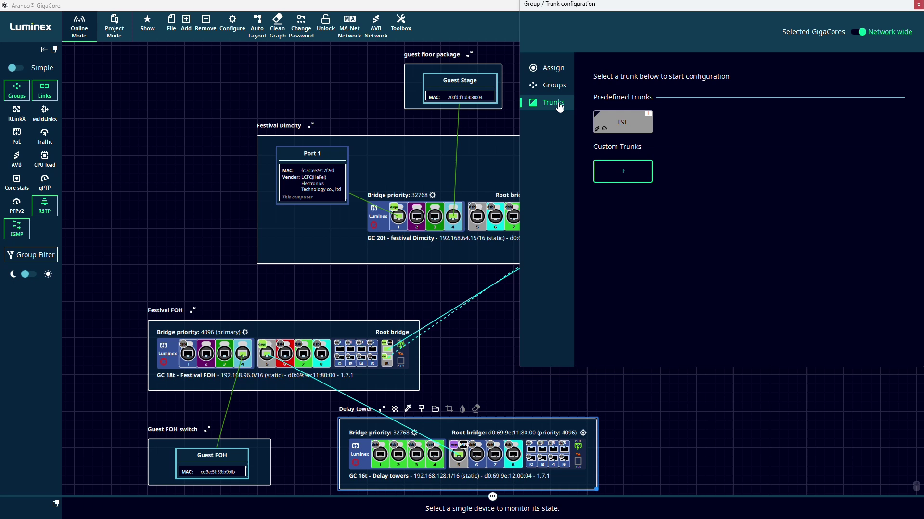
click(623, 172)
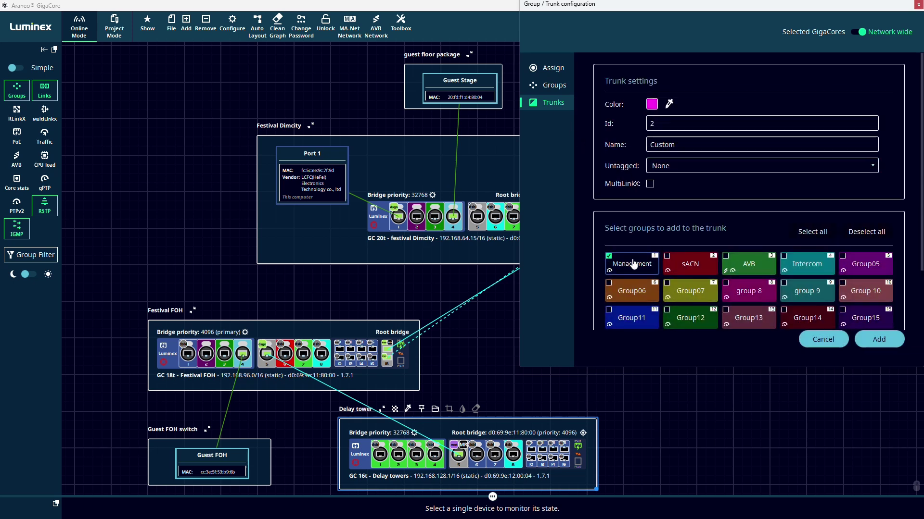
click(745, 262)
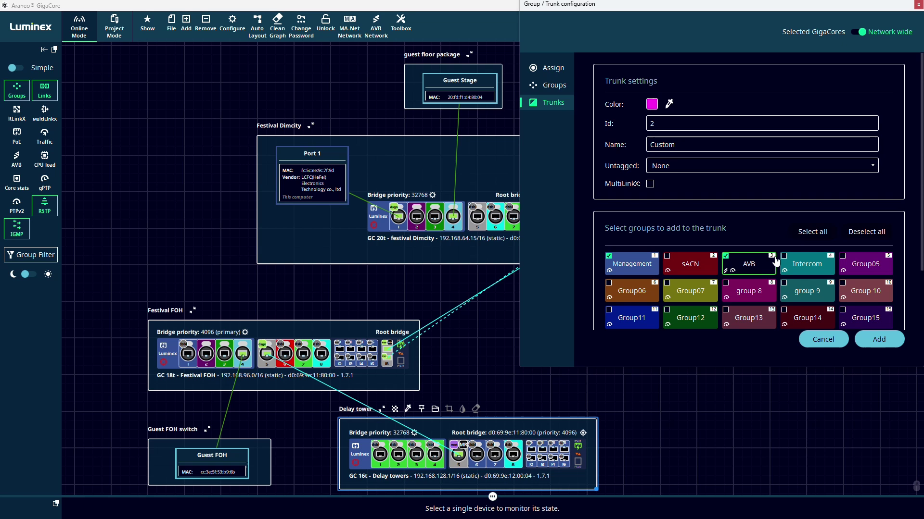
click(787, 263)
click(671, 262)
scroll(684, 270, down, 2)
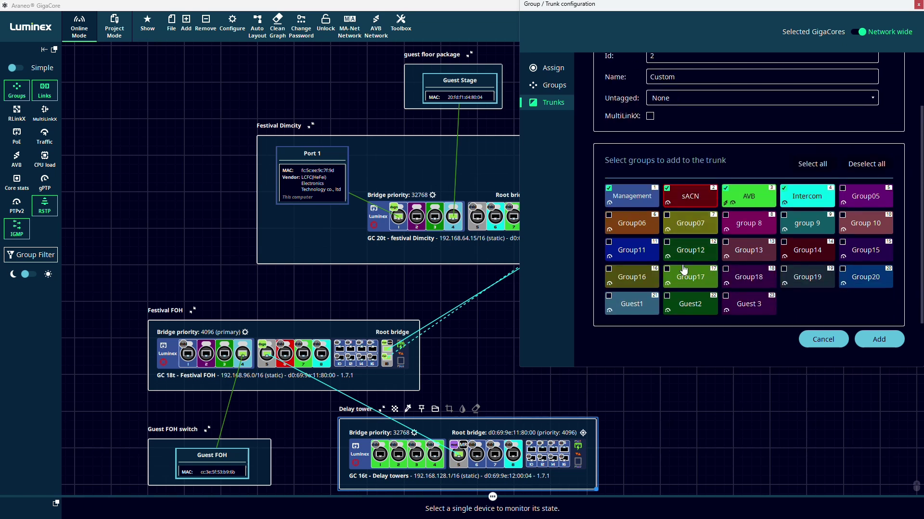
scroll(684, 270, down, 1)
click(613, 295)
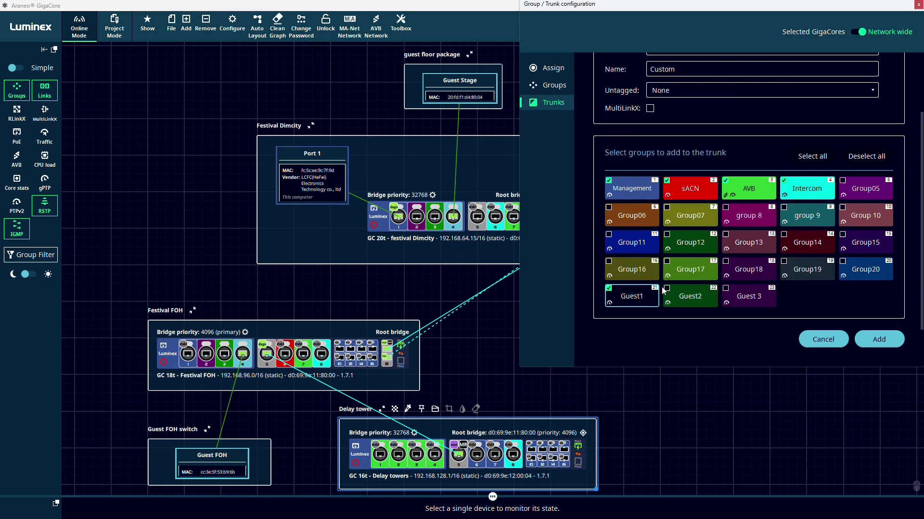
click(671, 292)
click(737, 295)
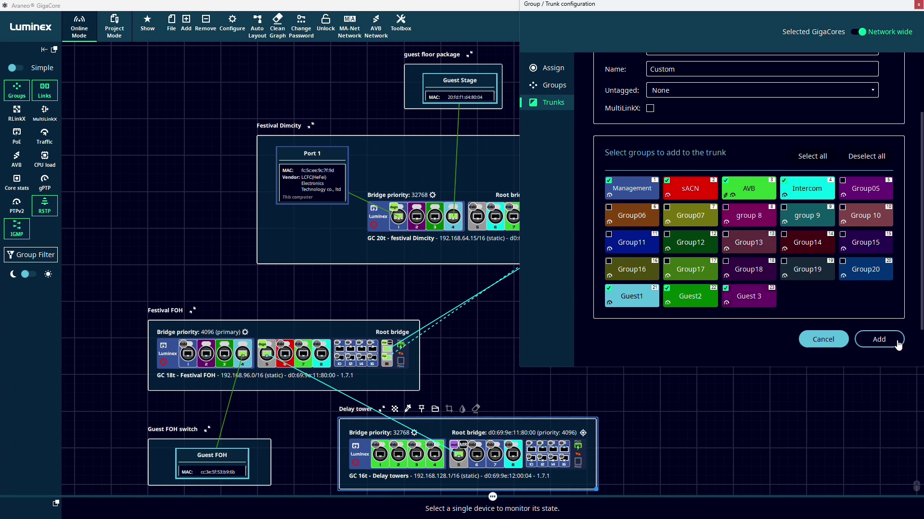
click(898, 342)
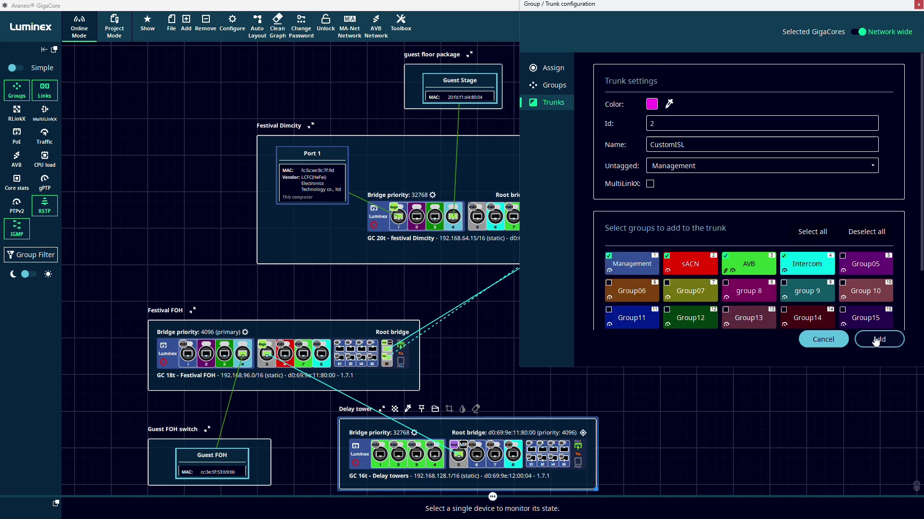
- Assign Festival Dimcity ports 17 and 18, with their linked FOH ports, to CustomISL and apply
click(561, 69)
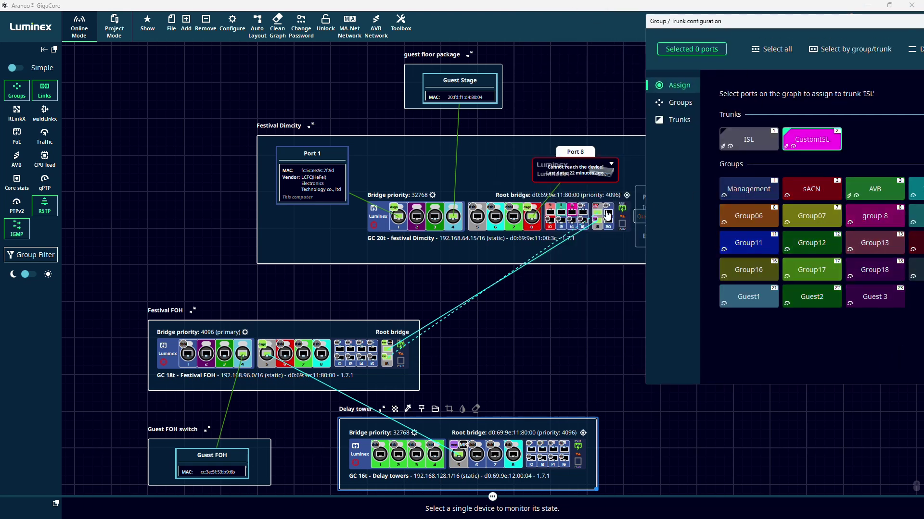
click(597, 210)
click(597, 225)
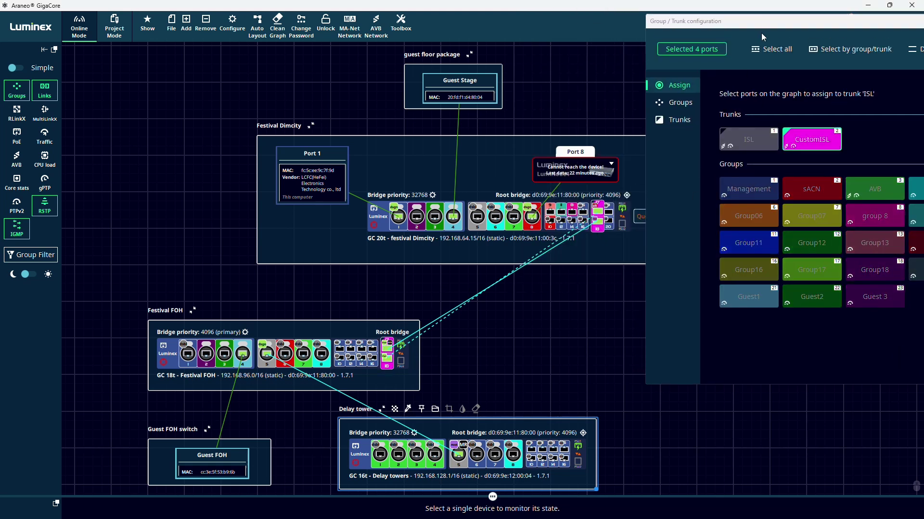
drag(765, 21, 580, 27)
click(827, 364)
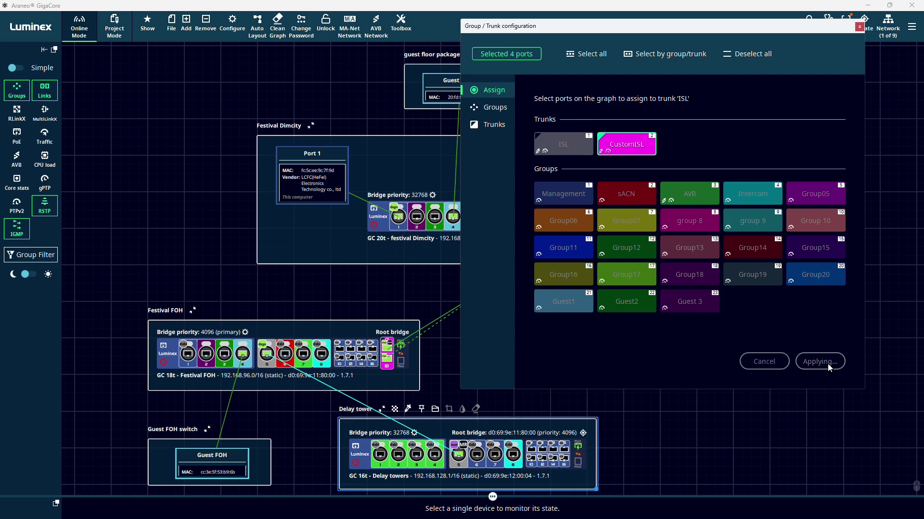